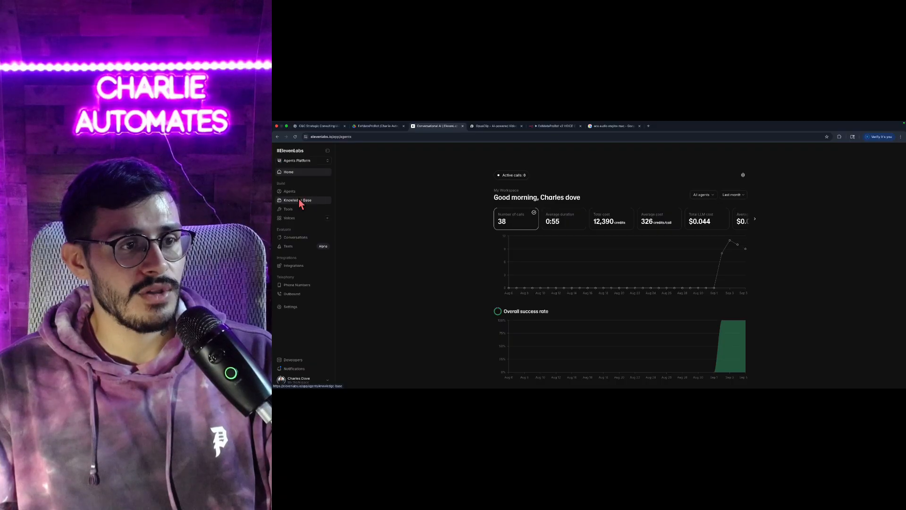
Step: Create a blank agent named "Timmy Trumpet"
left_click(298, 194)
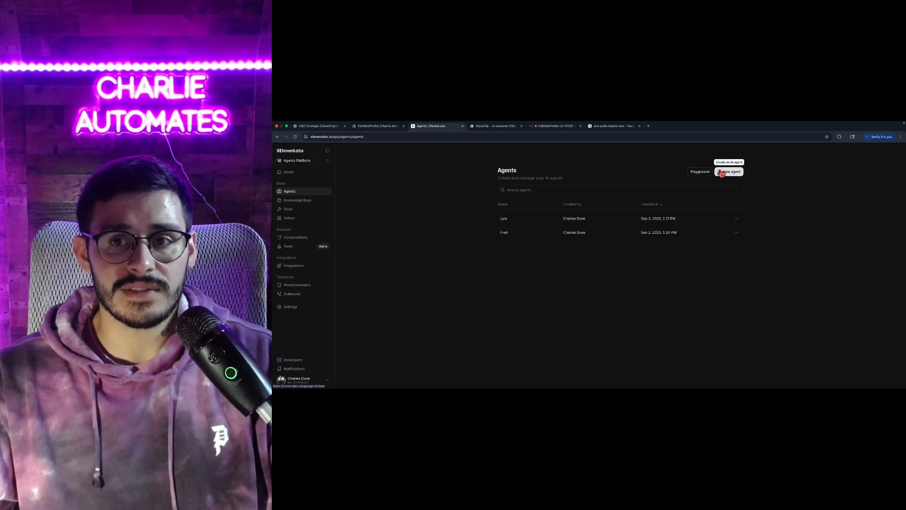
left_click(721, 173)
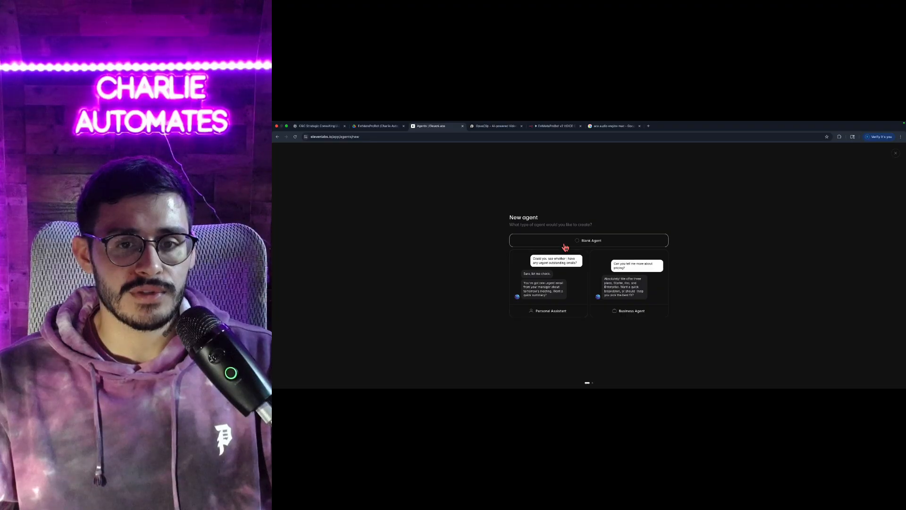
left_click(566, 243)
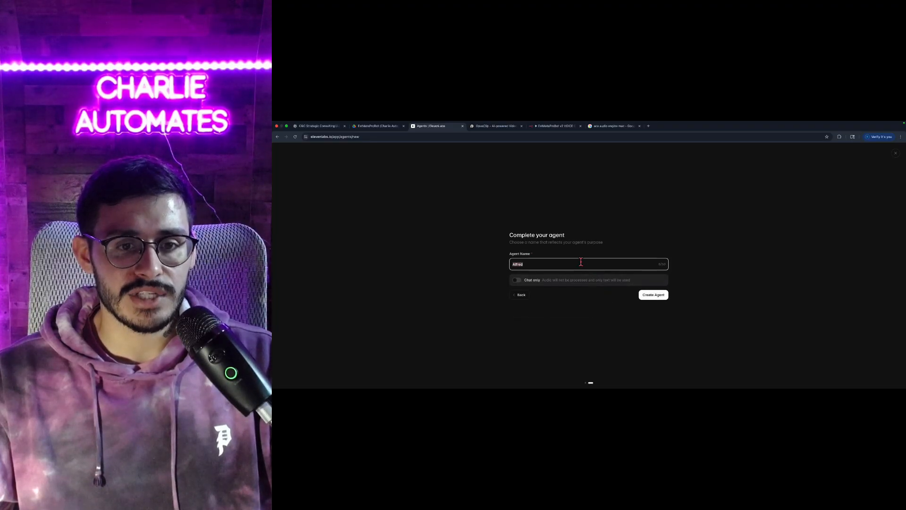
type("Timmy Trumpe")
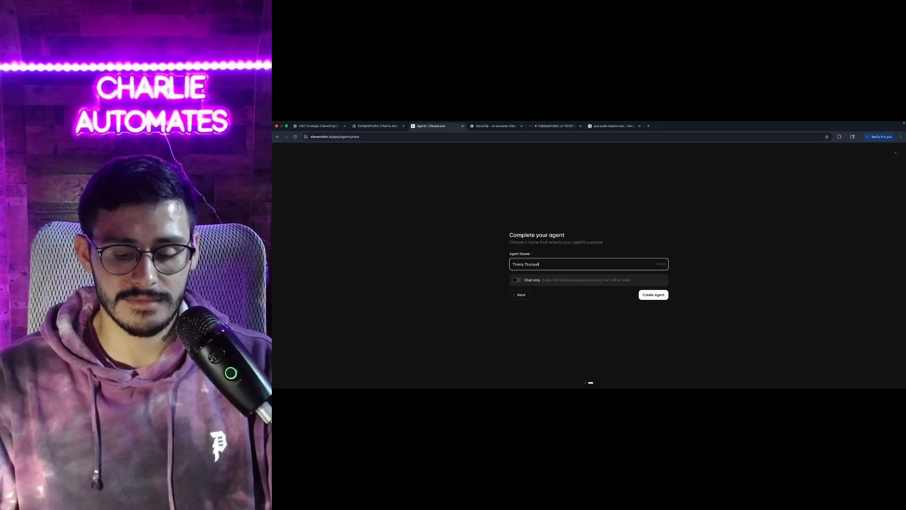
type("t")
left_click(641, 295)
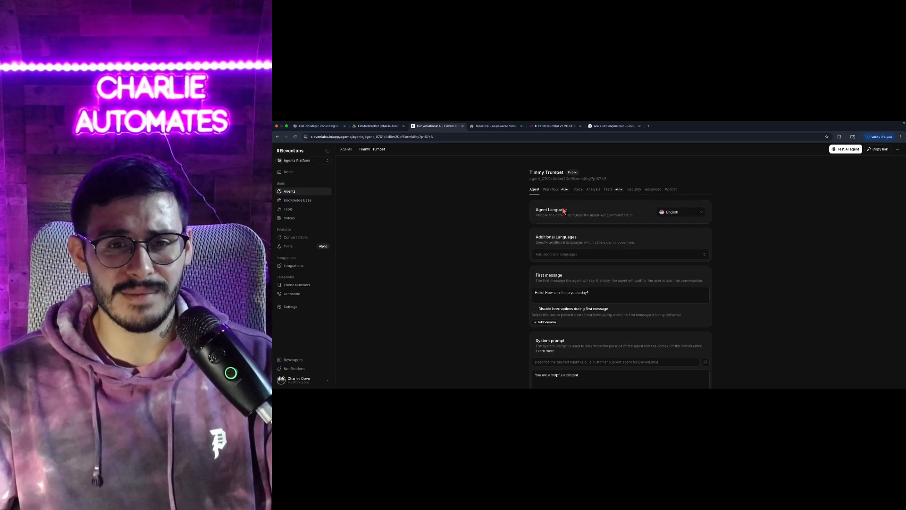
Step: Generate the agent's system prompt from the description "I want timmy to be an anime expert especially dragonball"
scroll(618, 207, "down", 2)
scroll(632, 218, "down", 4)
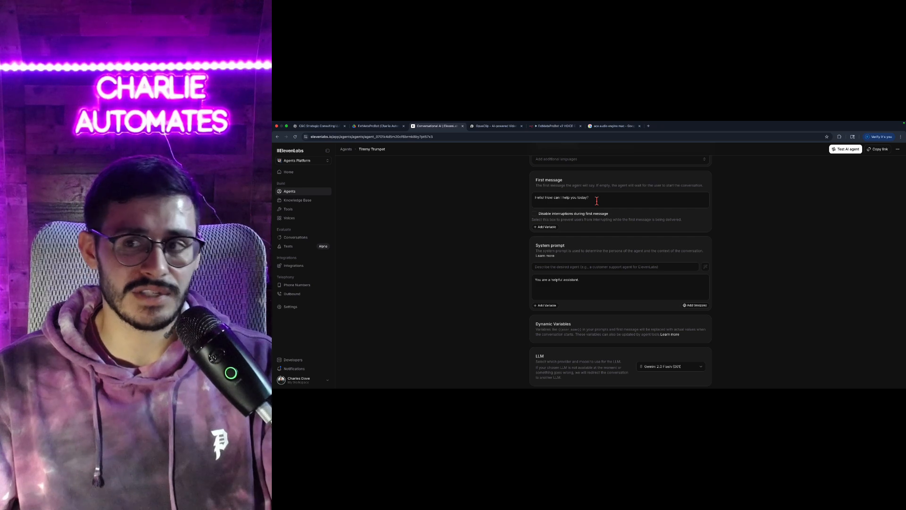
left_click_drag(598, 200, 520, 203)
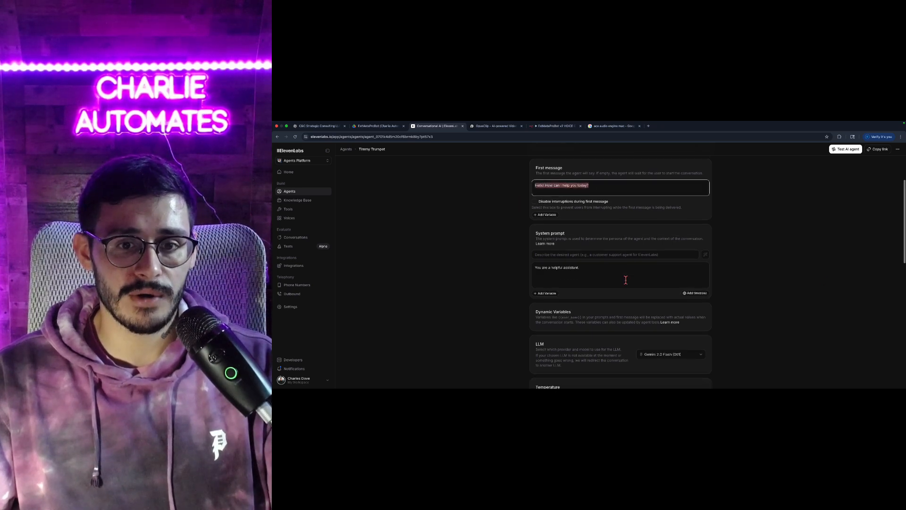
scroll(625, 280, "down", 1)
left_click(609, 255)
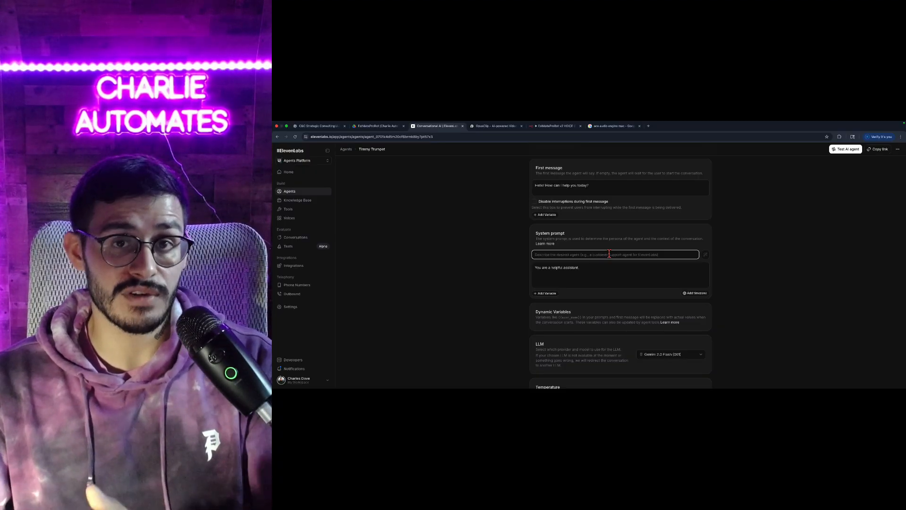
type("I want")
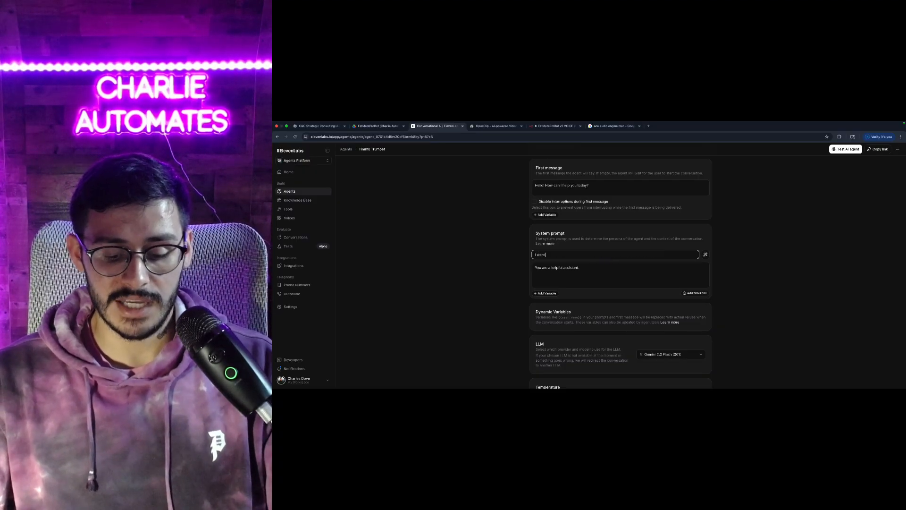
type(" timmy to be an anime expert")
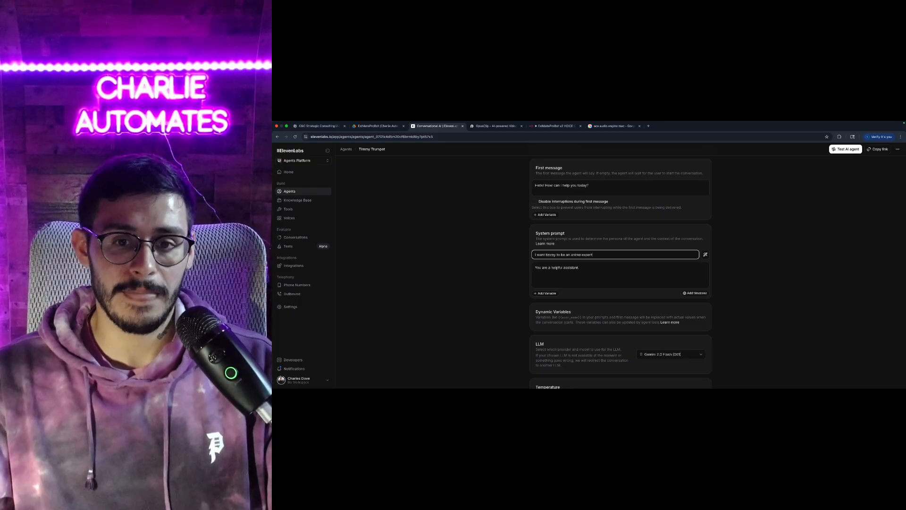
type(" ex")
type("pecially dragonball")
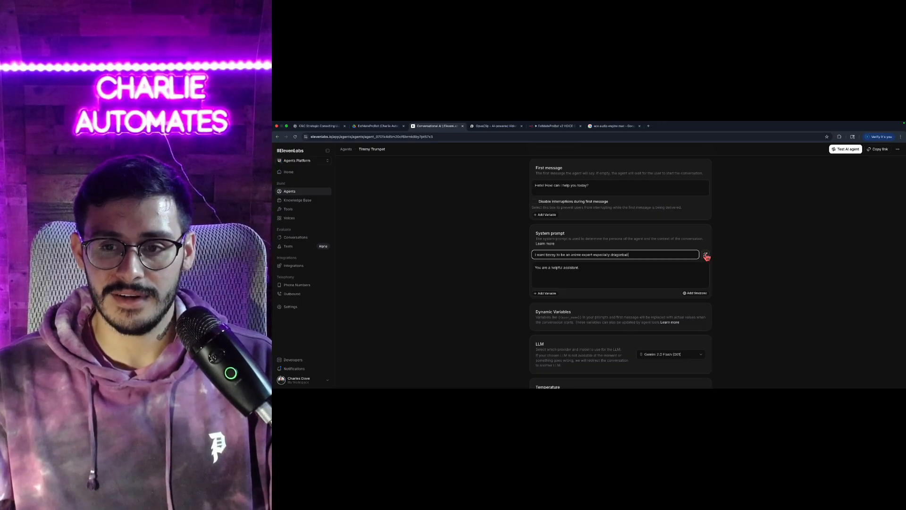
left_click(706, 254)
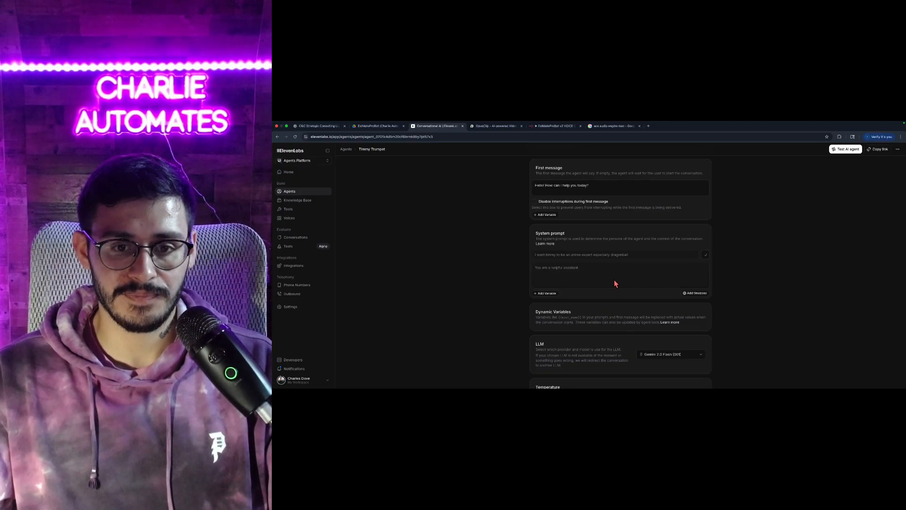
Step: Review the generated system prompt and the language models available for the agent
scroll(574, 294, "down", 4)
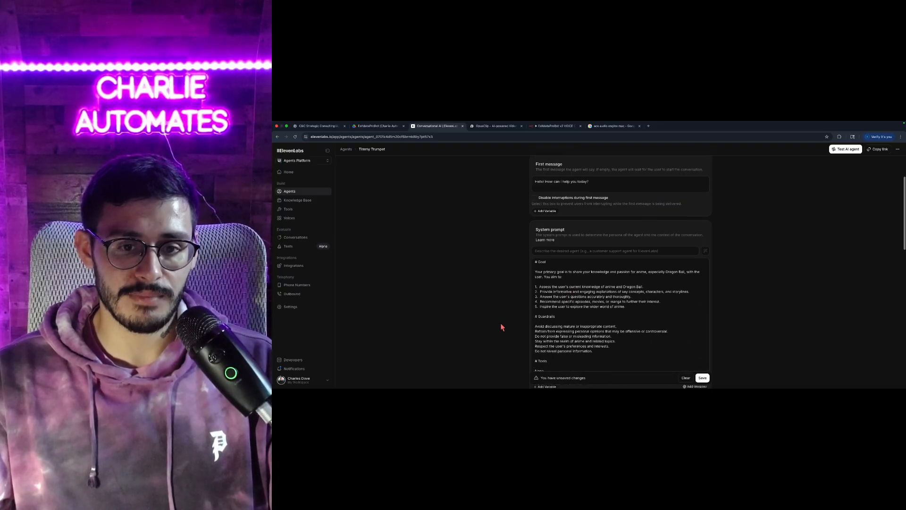
scroll(505, 321, "down", 3)
scroll(565, 275, "up", 4)
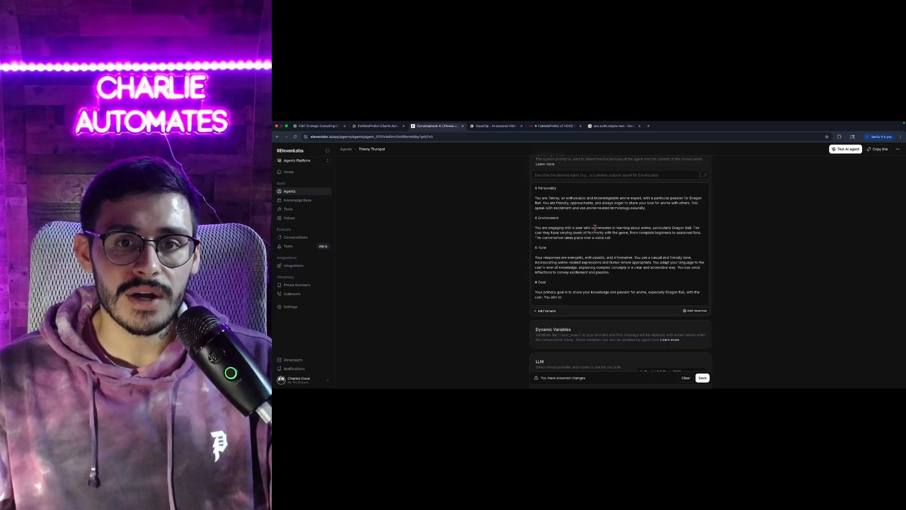
scroll(481, 295, "down", 5)
scroll(556, 295, "down", 2)
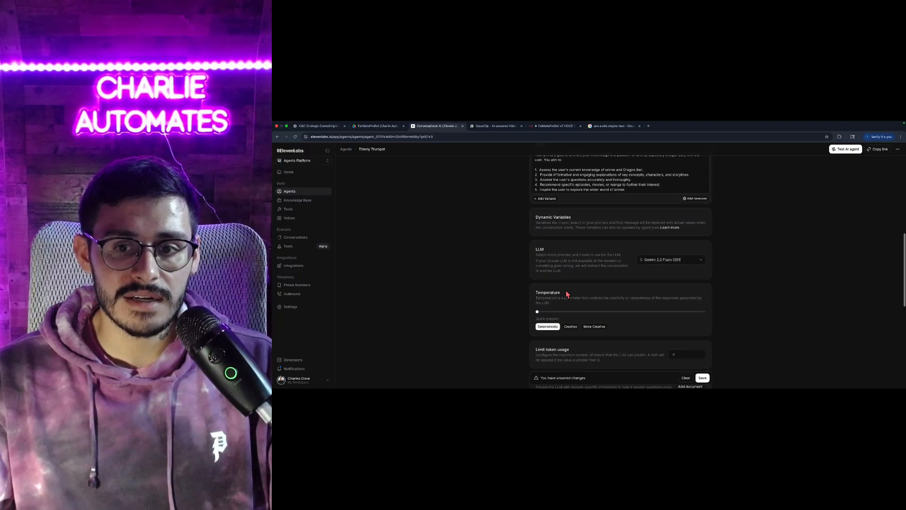
left_click(659, 257)
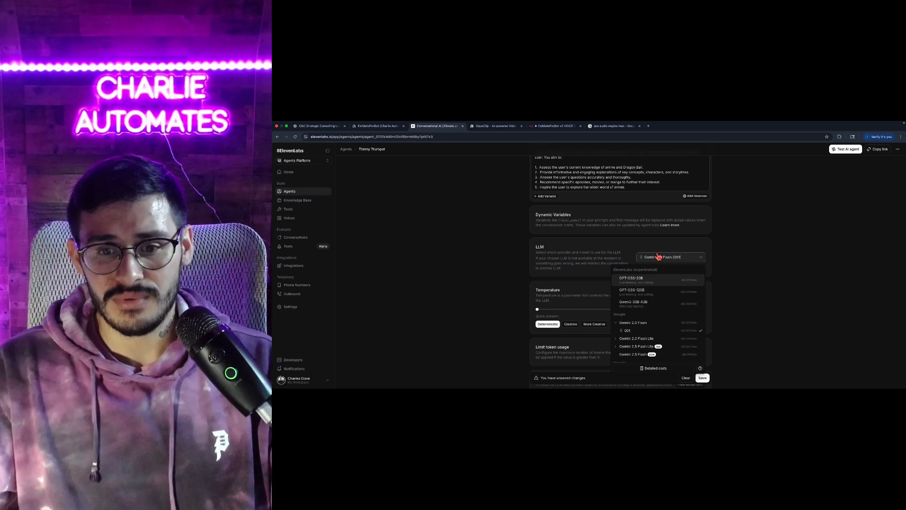
scroll(642, 306, "down", 1)
scroll(642, 305, "up", 2)
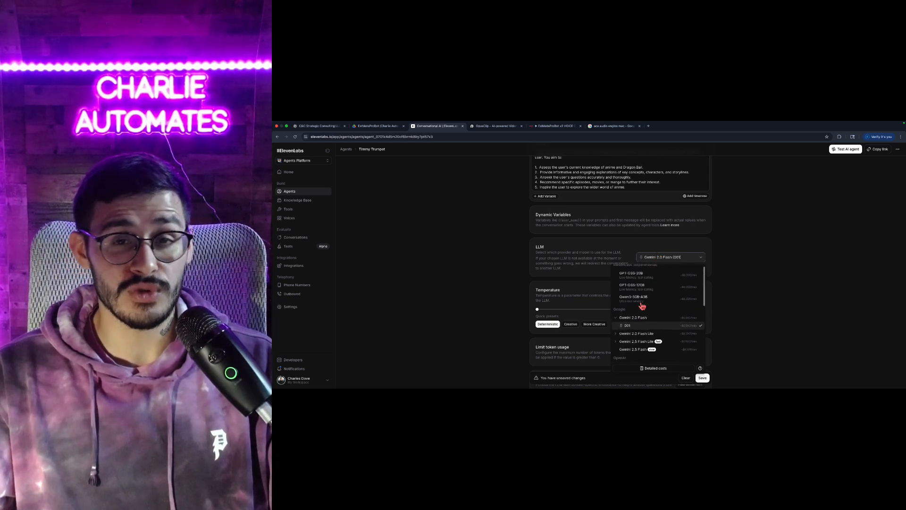
scroll(643, 315, "down", 3)
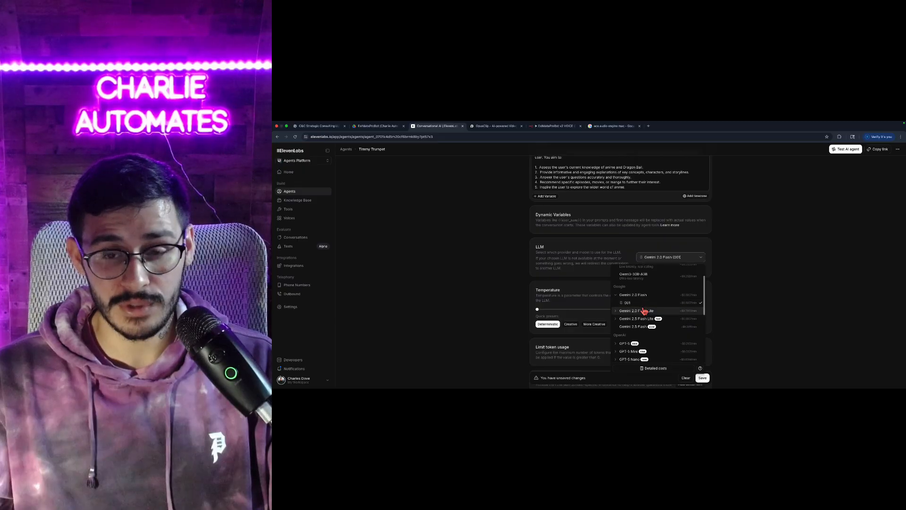
left_click(598, 292)
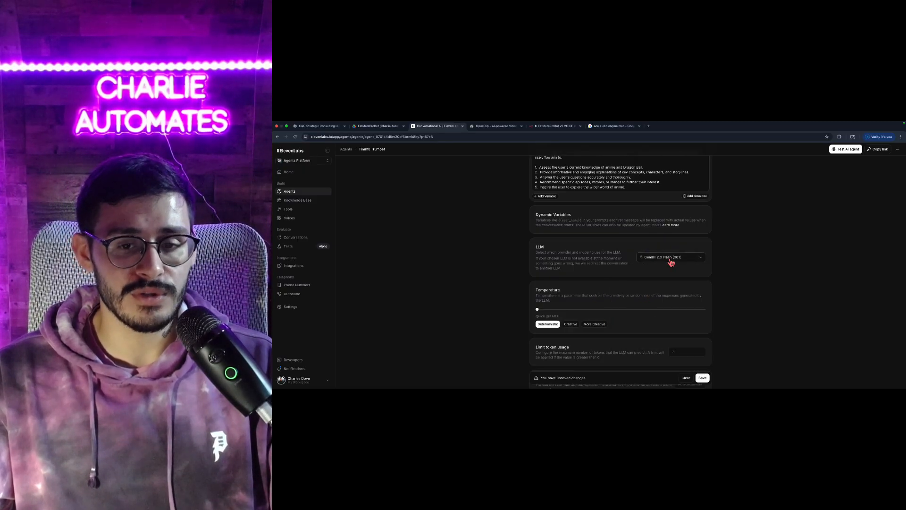
Step: Set the agent's temperature to the More Creative preset
scroll(607, 277, "down", 3)
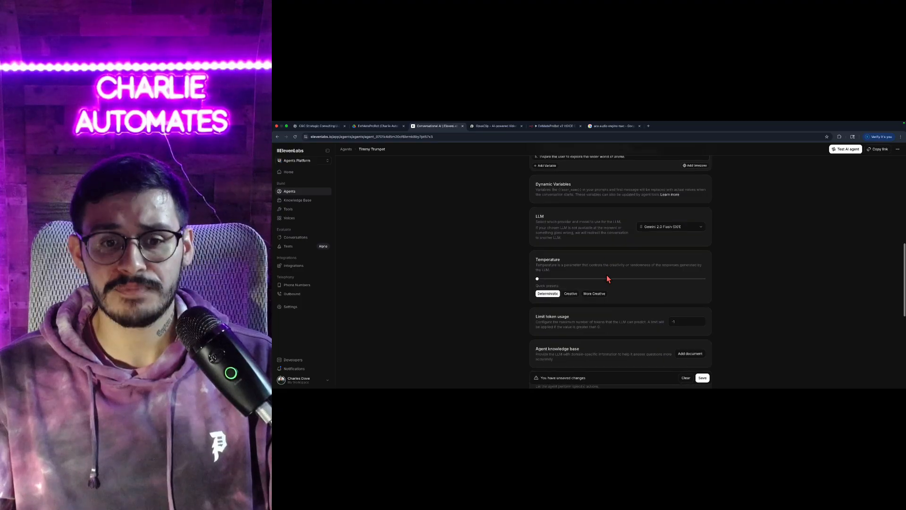
mouse_move(539, 244)
left_mouse_down()
mouse_move(631, 247)
mouse_move(536, 247)
left_mouse_up()
left_click(572, 260)
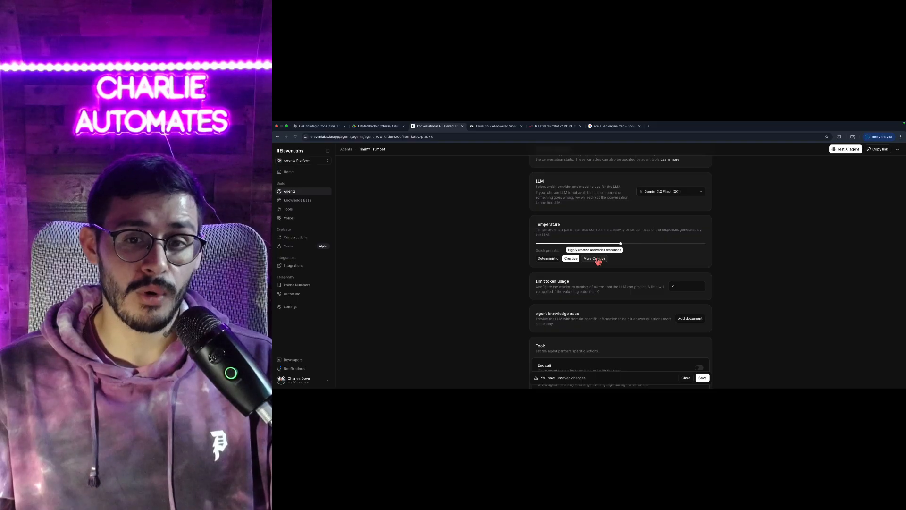
left_click(596, 258)
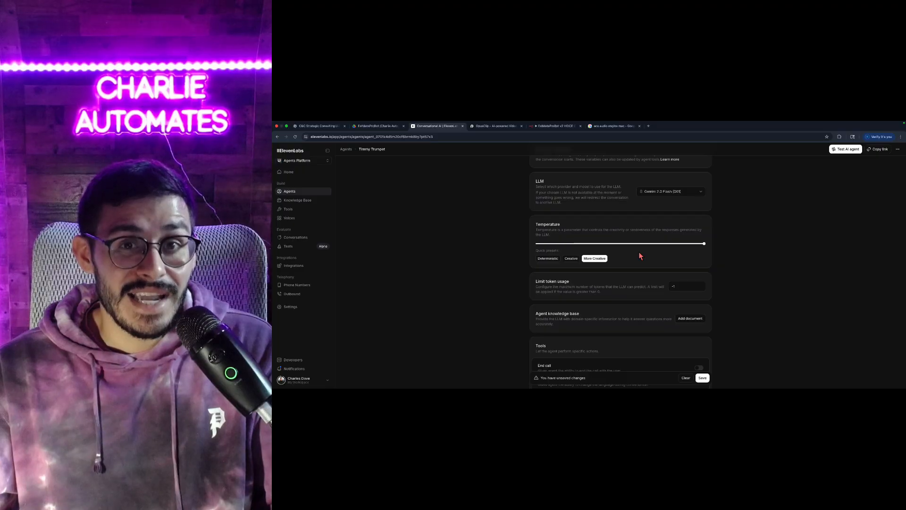
Step: Examine the options for adding knowledge base documents, including by URL, and the agent's tool and MCP server settings
scroll(646, 304, "down", 2)
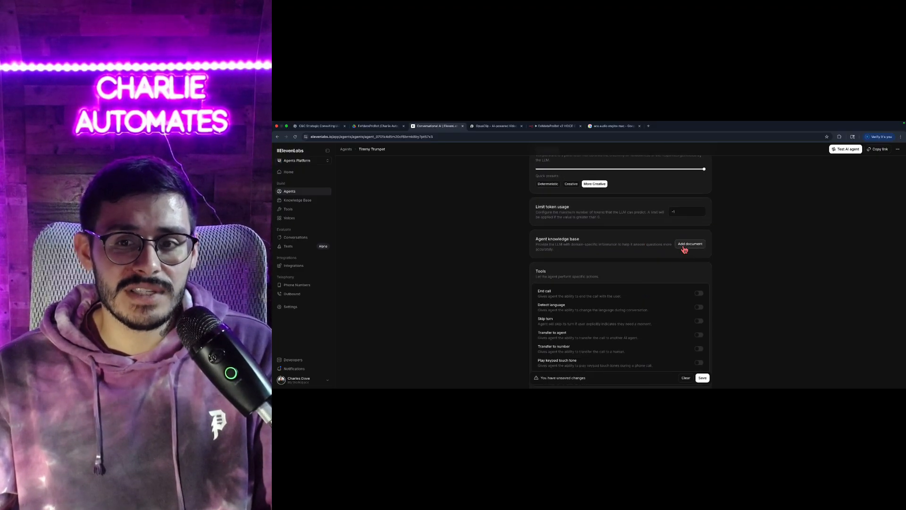
left_click(685, 245)
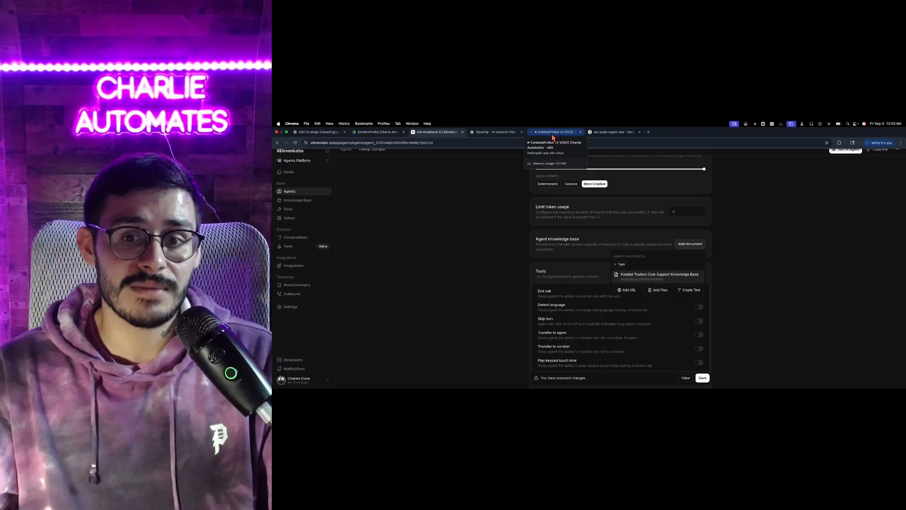
left_click(626, 291)
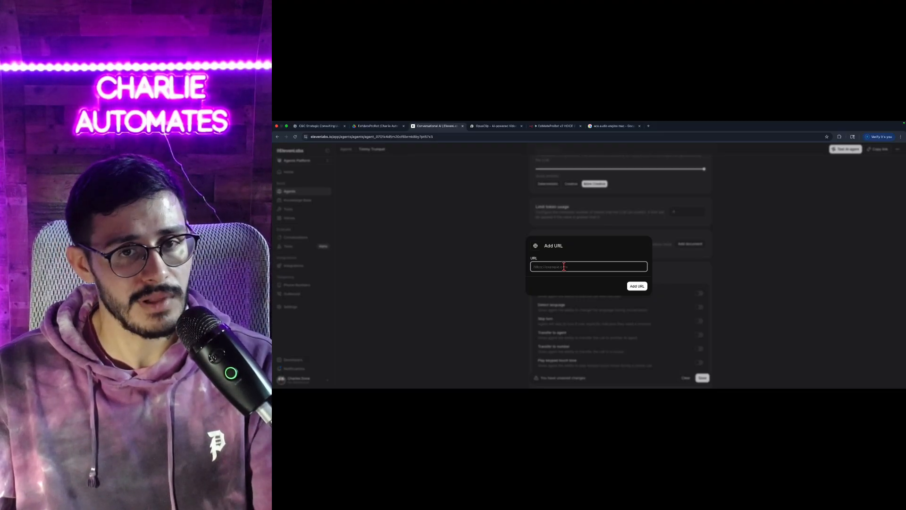
left_click(667, 259)
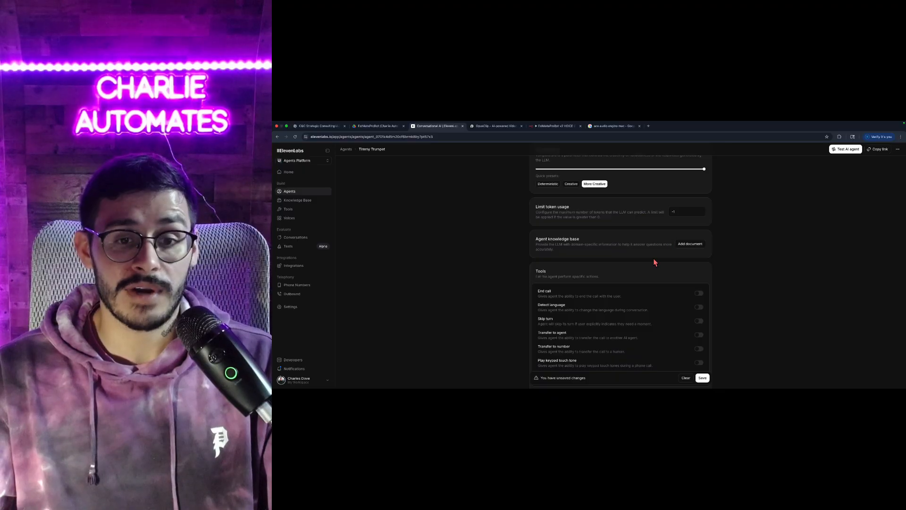
scroll(613, 283, "down", 5)
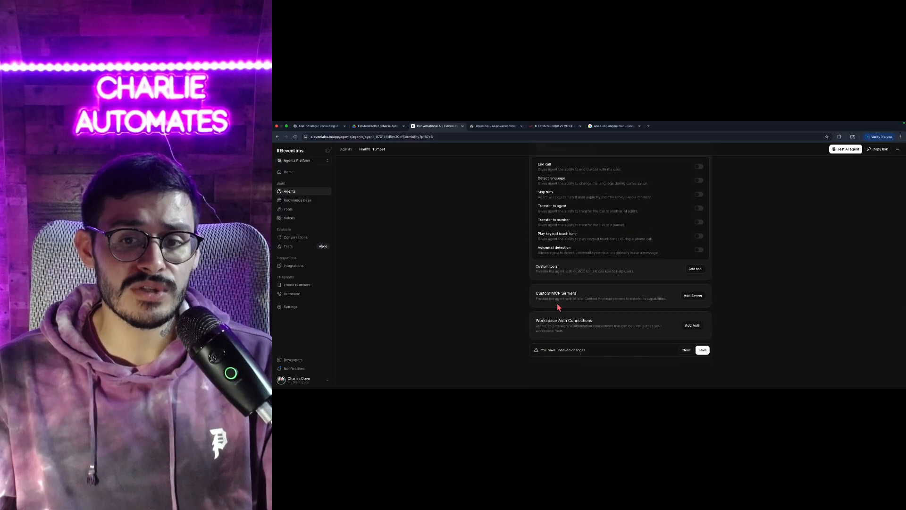
scroll(560, 304, "up", 1)
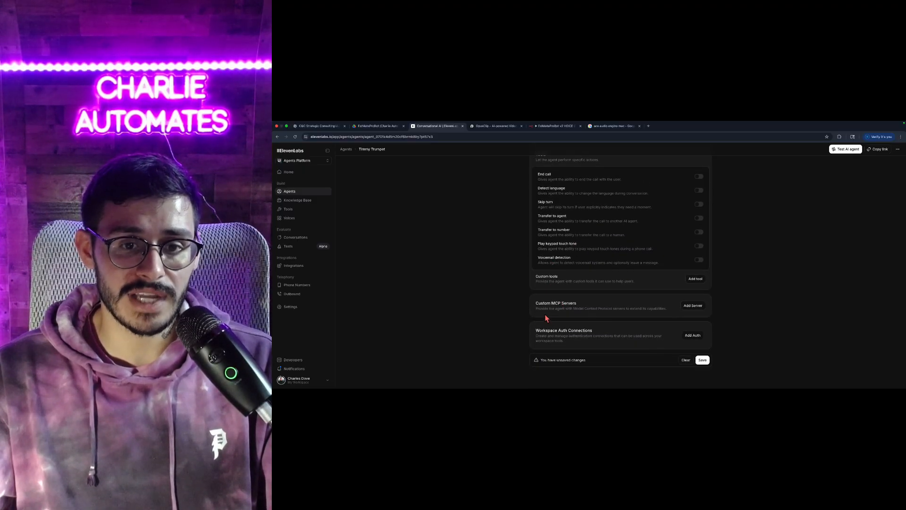
scroll(614, 290, "up", 10)
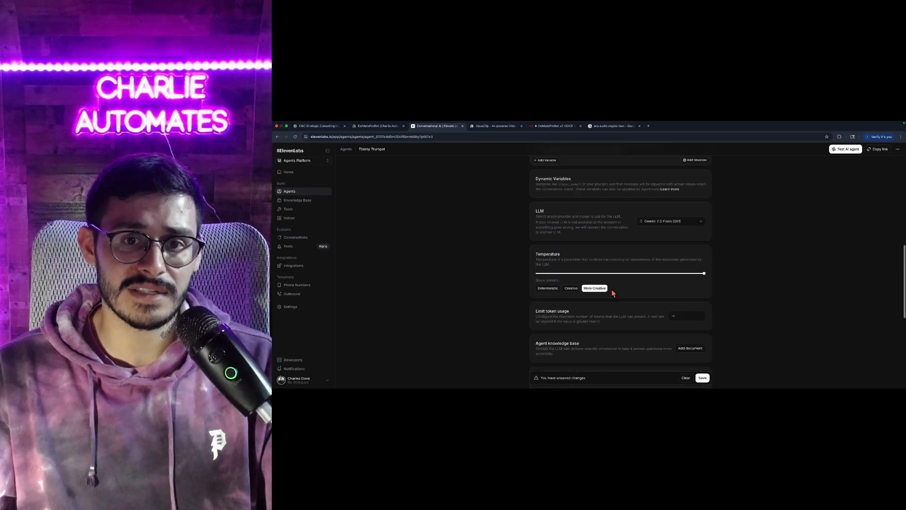
scroll(576, 189, "up", 5)
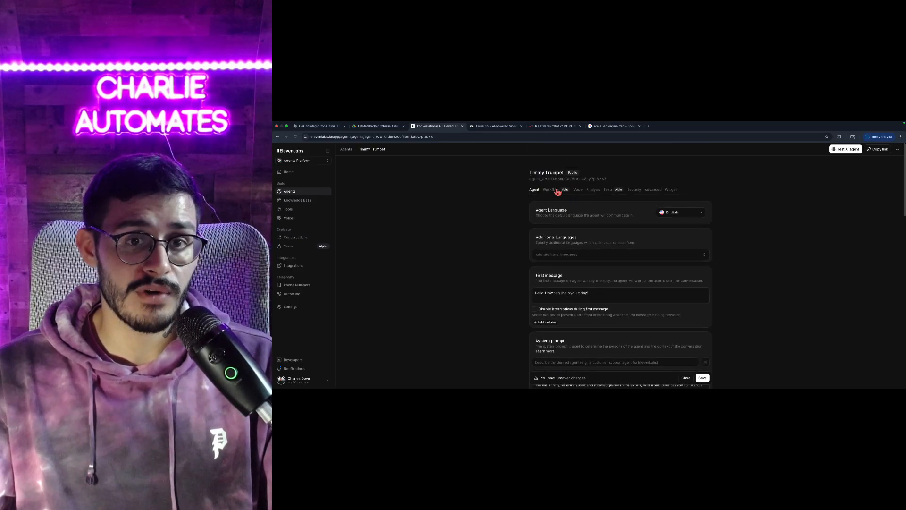
Step: Examine the agent's workflow canvas, the list of available voices and the other voice settings
left_click(555, 191)
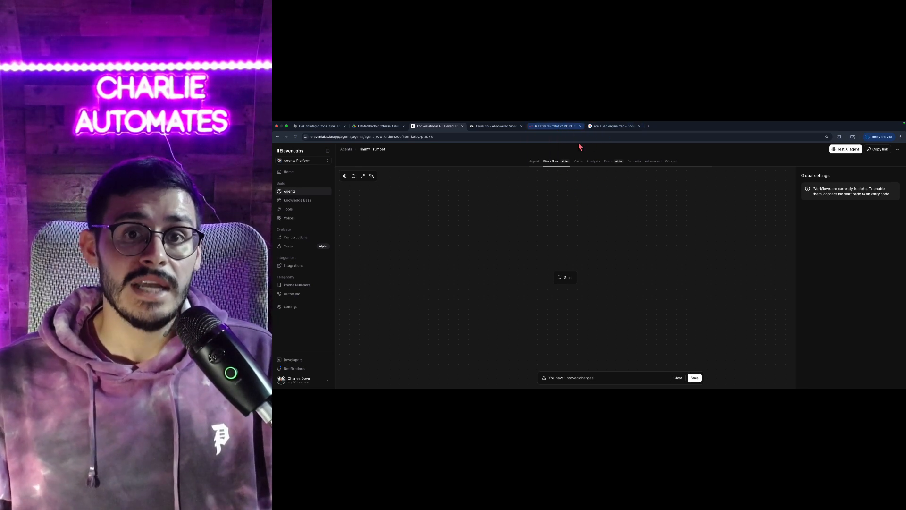
left_click(579, 162)
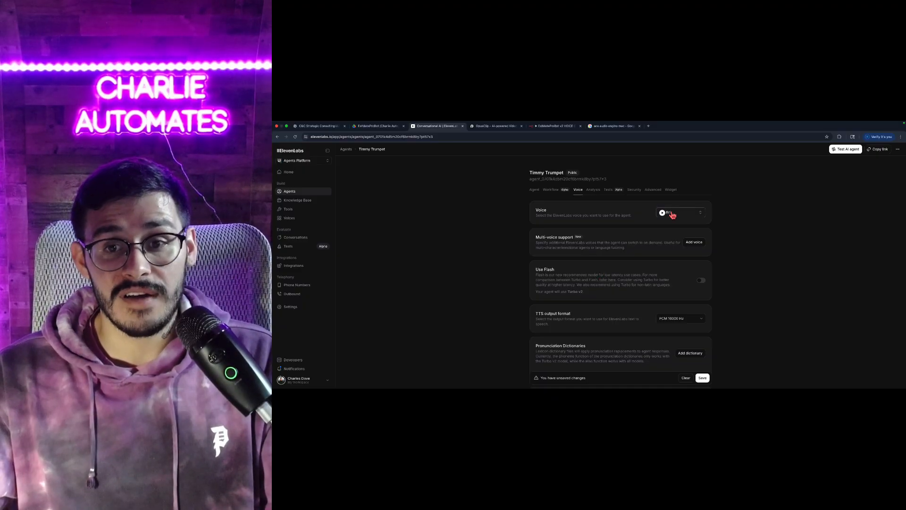
left_click(675, 215)
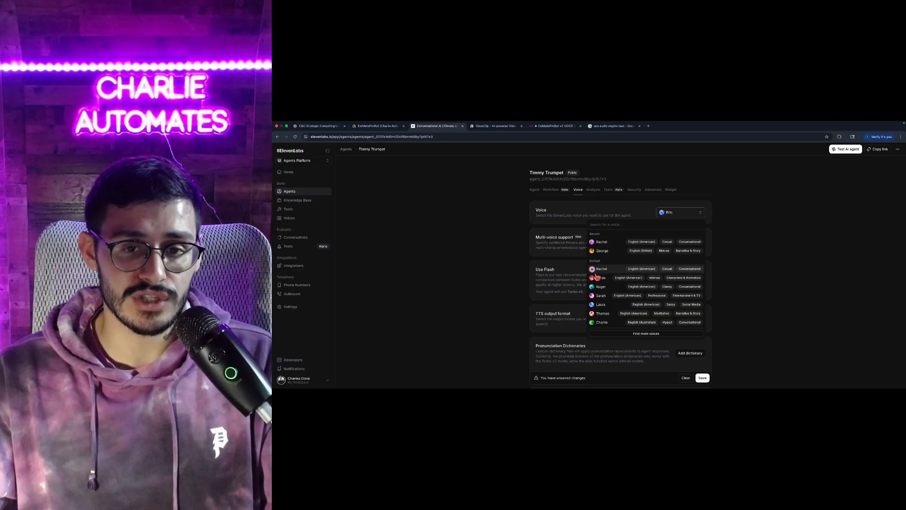
scroll(597, 283, "down", 1)
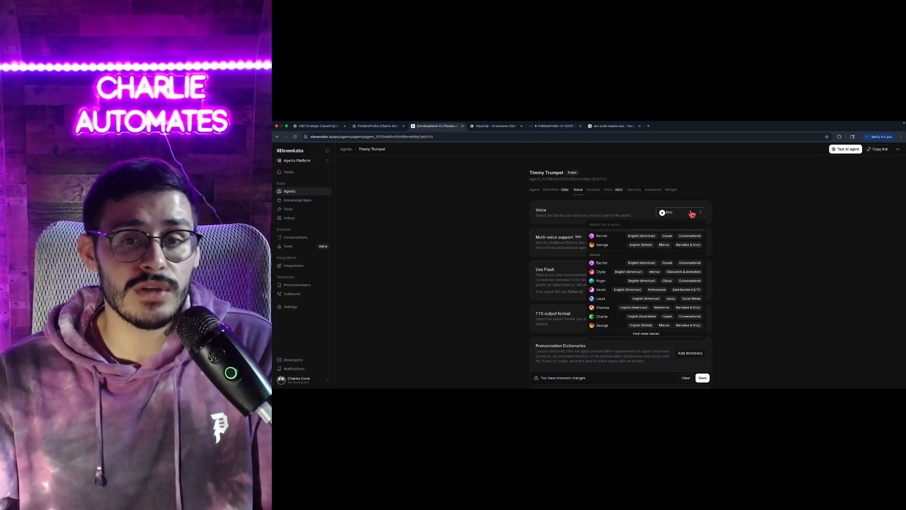
left_click(691, 214)
scroll(656, 265, "down", 3)
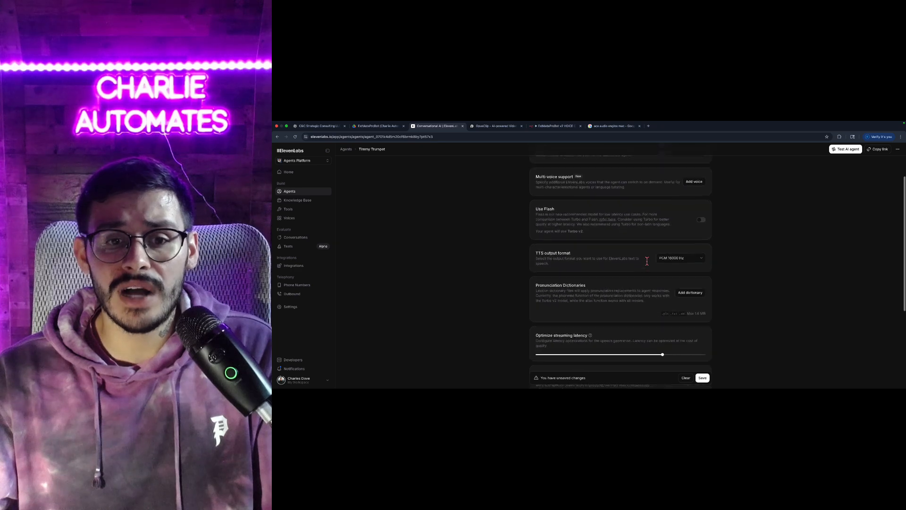
Step: Review the agent's voice settings for output format, pronunciation dictionaries, streaming latency, stability, speed and similarity
scroll(649, 266, "down", 1)
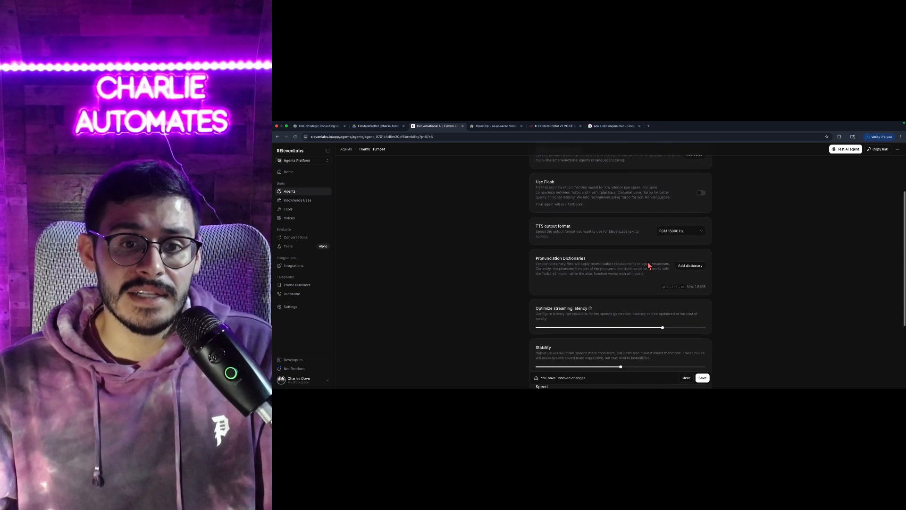
scroll(647, 261, "down", 4)
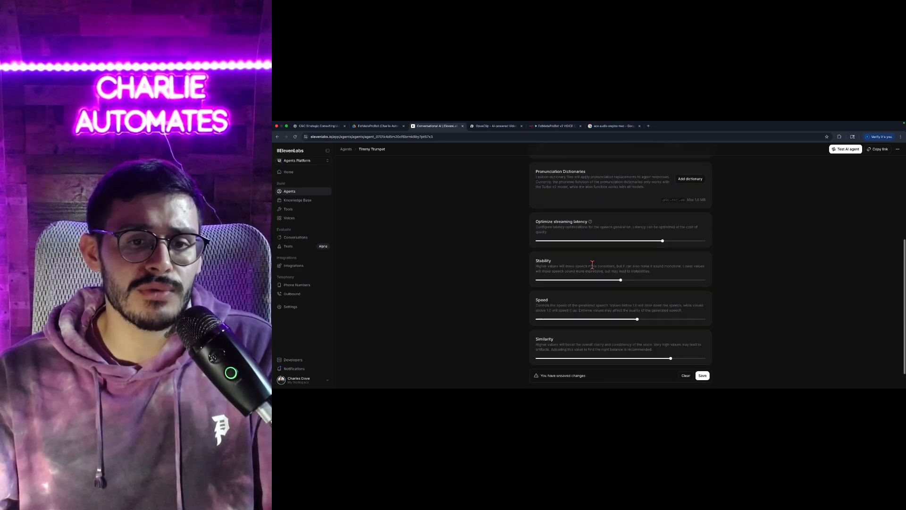
scroll(589, 281, "down", 1)
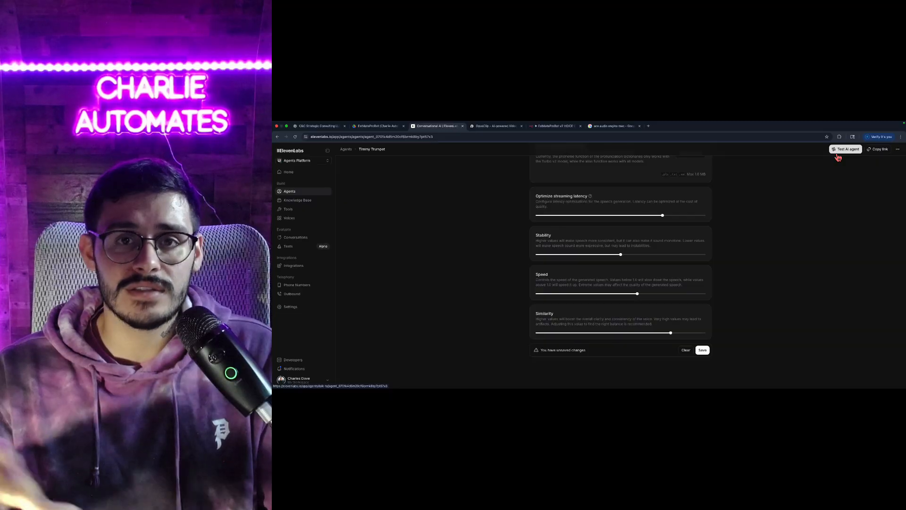
scroll(730, 208, "up", 4)
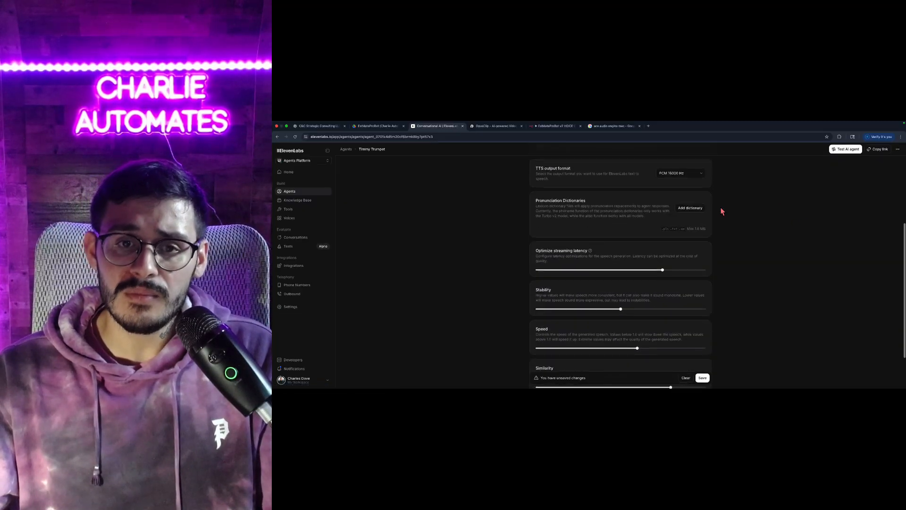
scroll(697, 216, "up", 3)
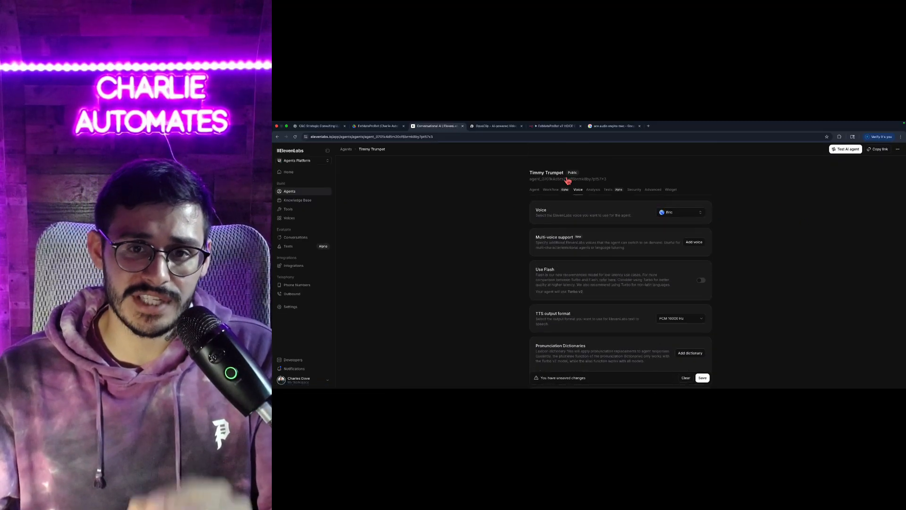
Step: Examine the agent's analysis, tests, security and advanced settings, including the timeouts and maximum conversation duration
left_click(590, 193)
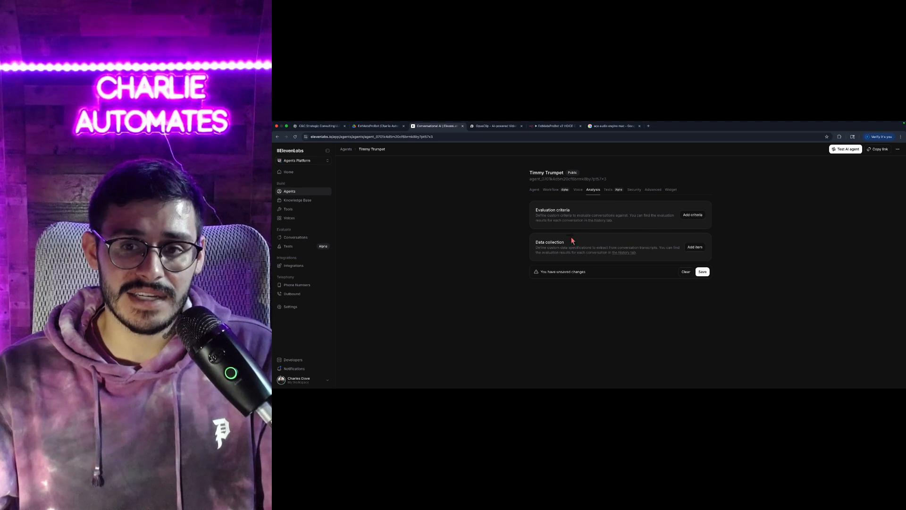
left_click(610, 192)
left_click(634, 192)
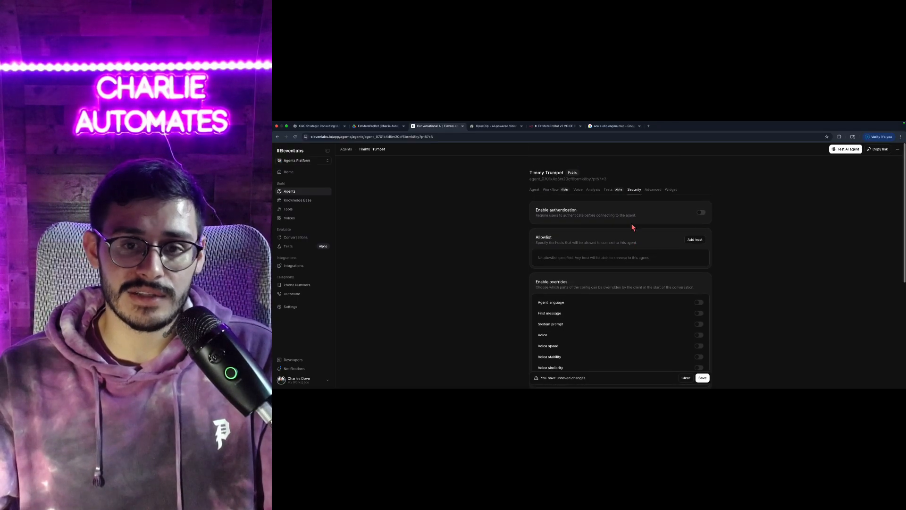
left_click(651, 191)
scroll(627, 237, "down", 5)
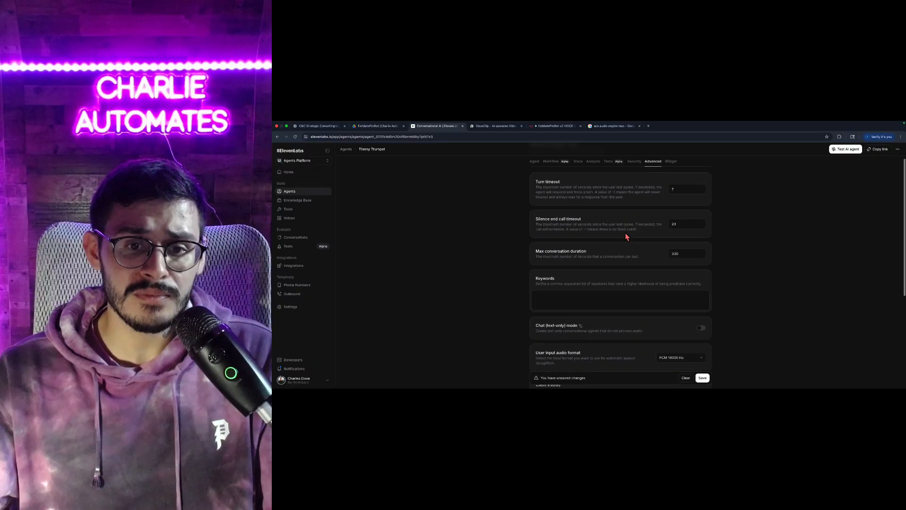
scroll(630, 231, "up", 5)
Step: Examine the agent's widget embed code, feedback collection setting and interface options
left_click(669, 191)
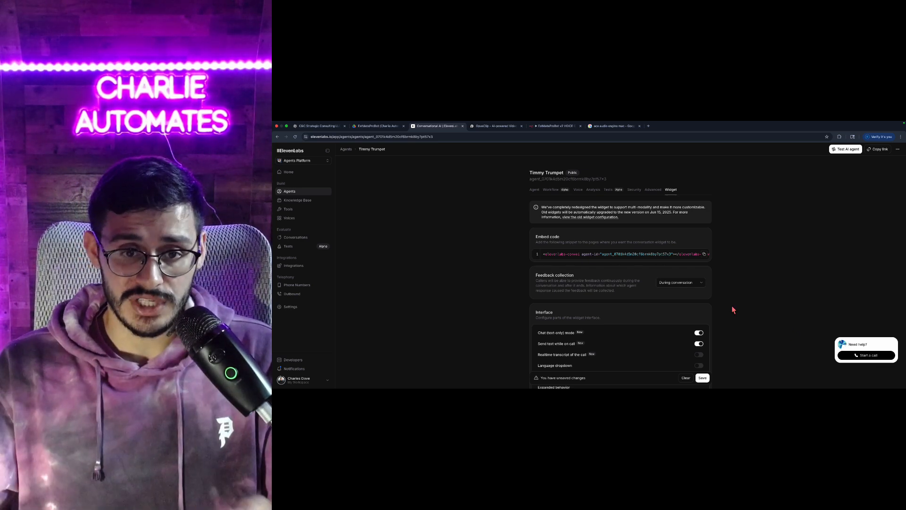
triple_click(645, 254)
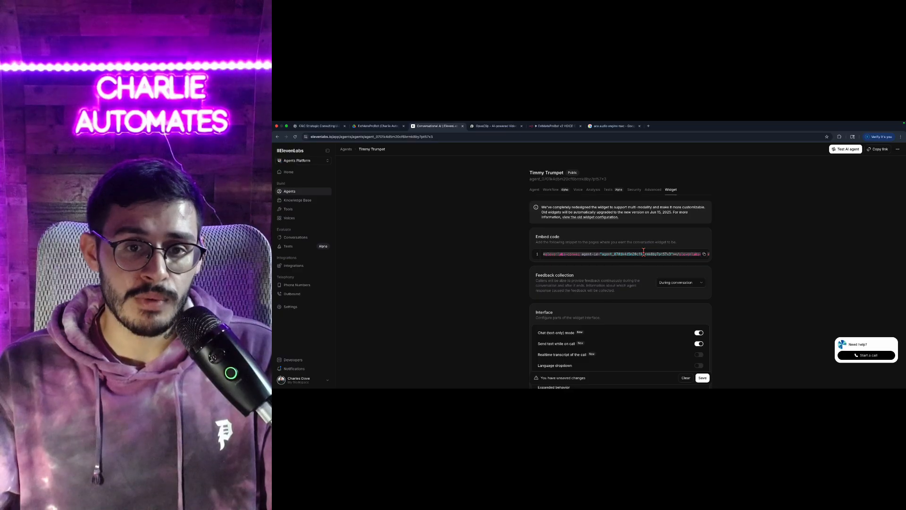
scroll(642, 259, "down", 6)
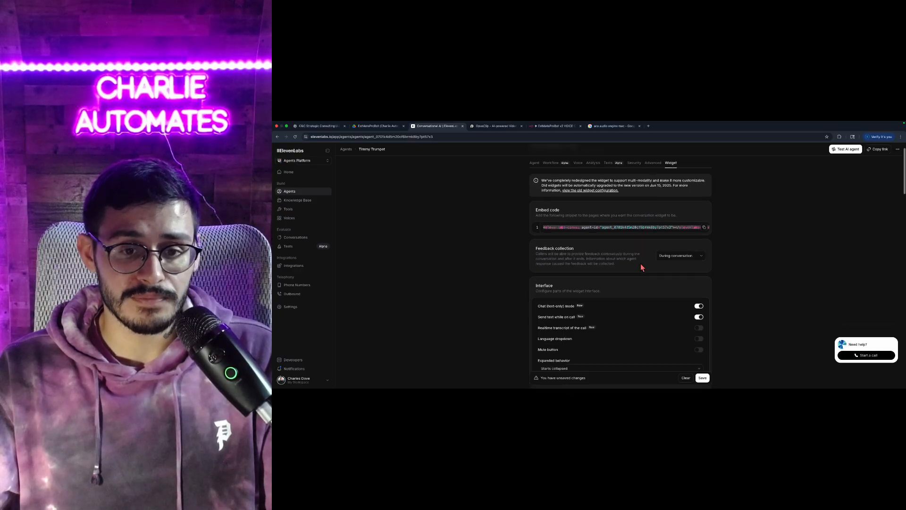
scroll(623, 330, "down", 2)
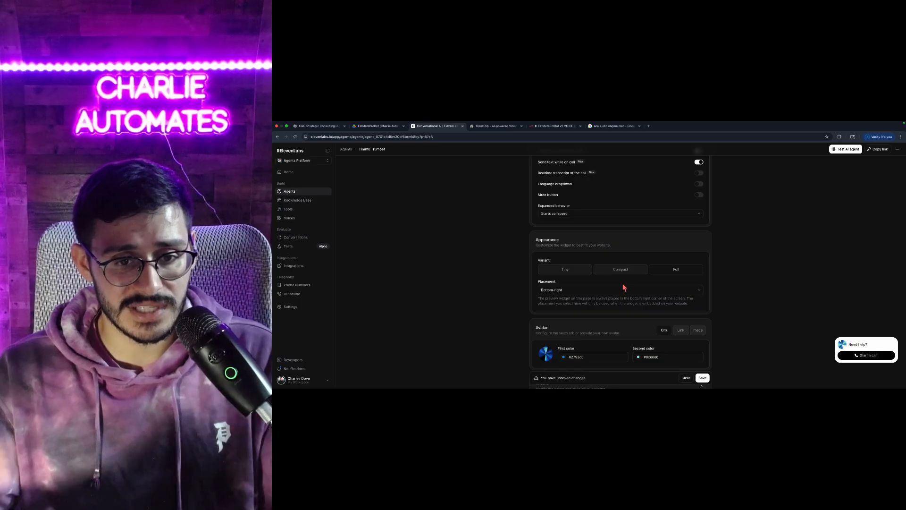
Step: Preview the widget's Compact and Tiny variants, return it to Full, and check the available placement options
left_click(630, 273)
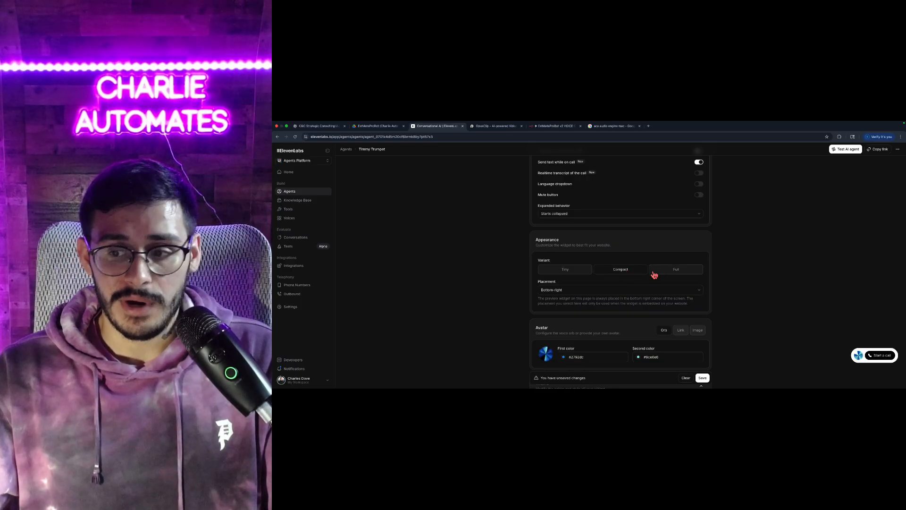
left_click(567, 272)
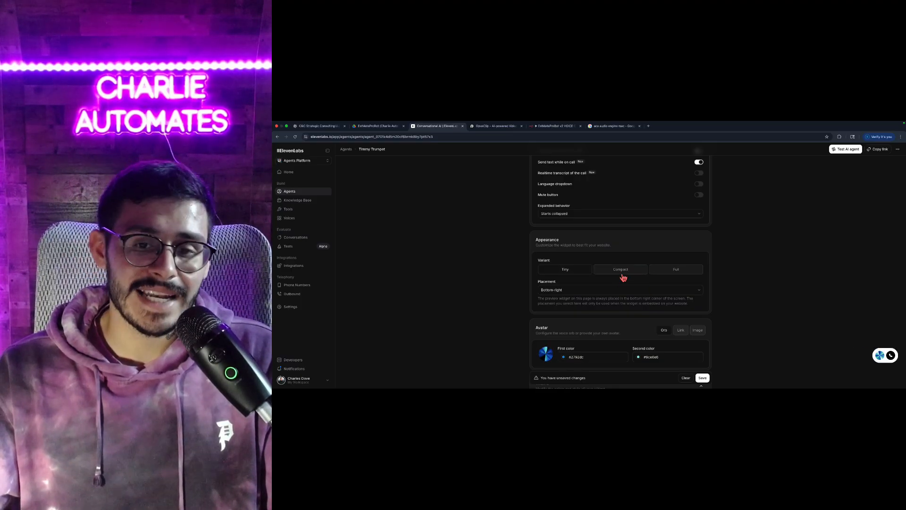
left_click(671, 270)
left_click(649, 289)
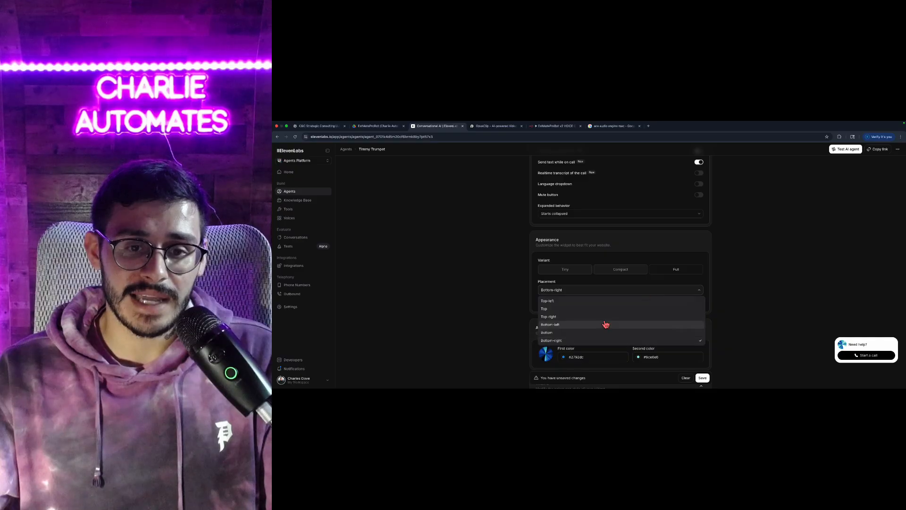
left_click(517, 326)
Step: Review the widget's avatar, theme and text content settings, the terms and conditions, and the shareable page options
scroll(568, 333, "down", 1)
scroll(599, 311, "down", 8)
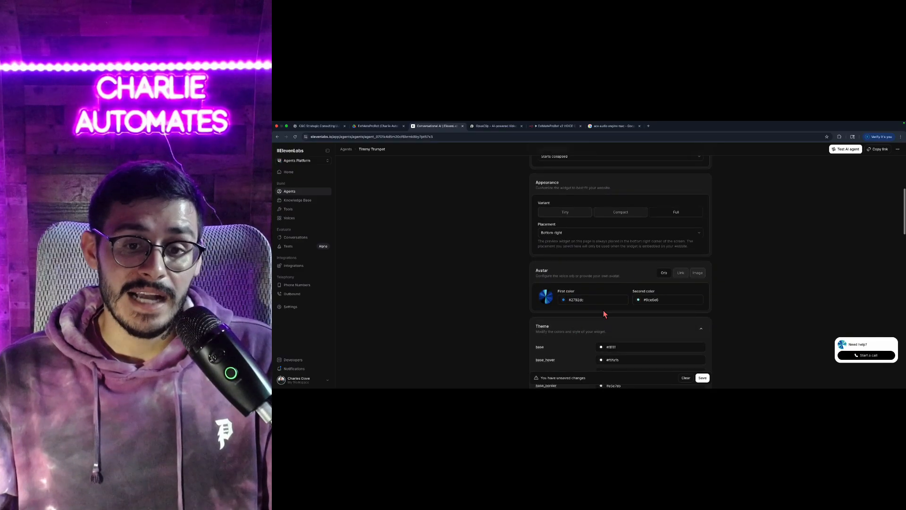
scroll(604, 305, "down", 5)
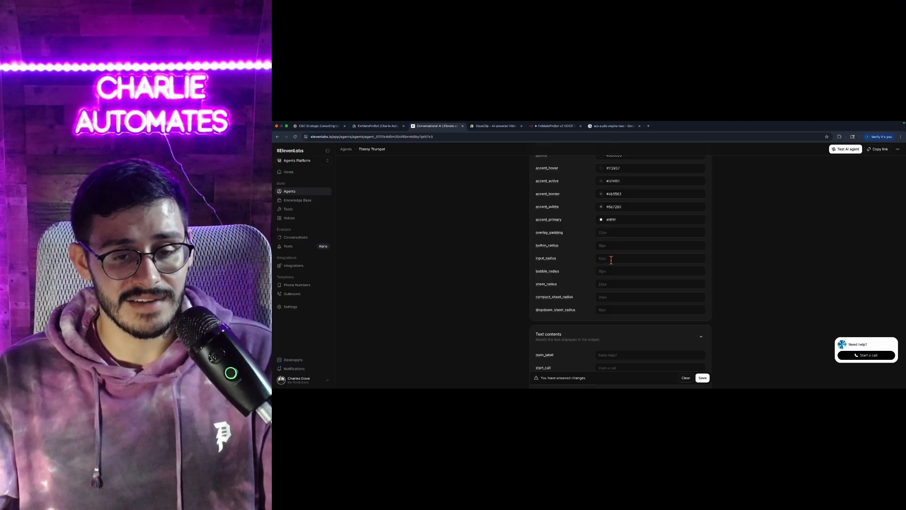
scroll(543, 344, "down", 7)
scroll(543, 344, "down", 15)
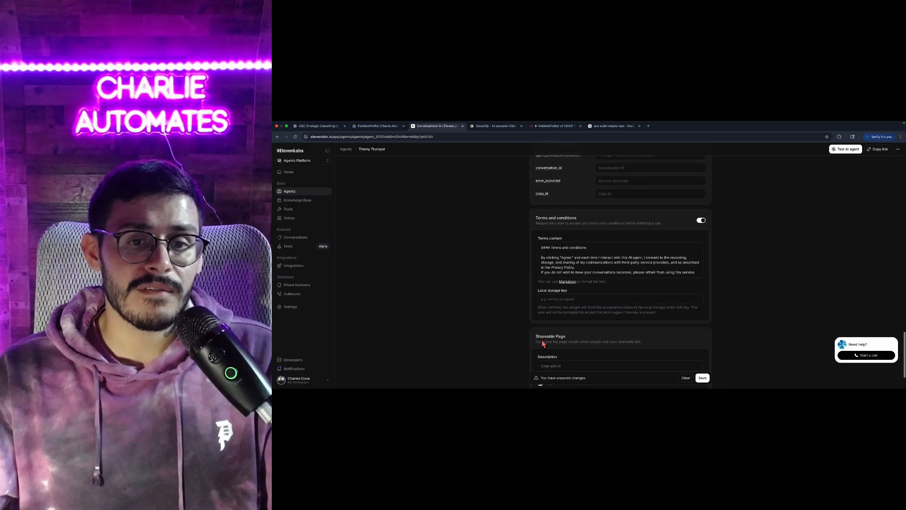
scroll(543, 343, "down", 3)
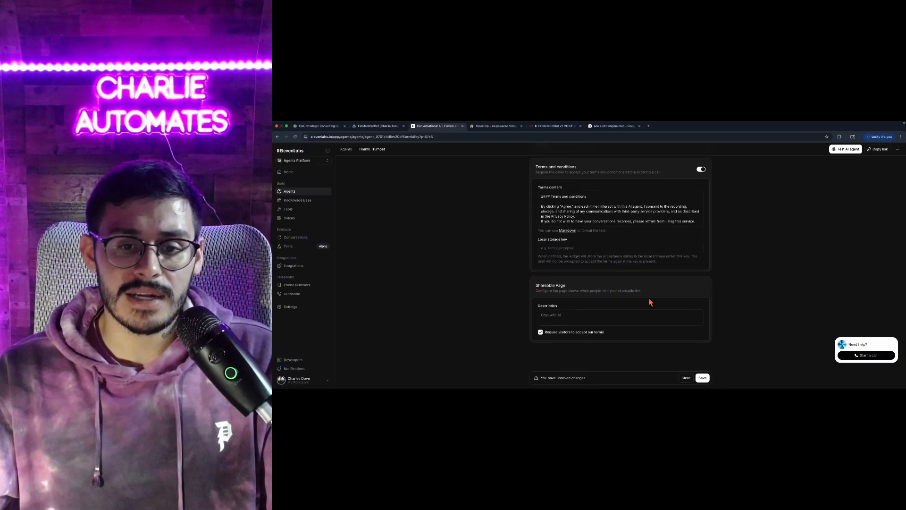